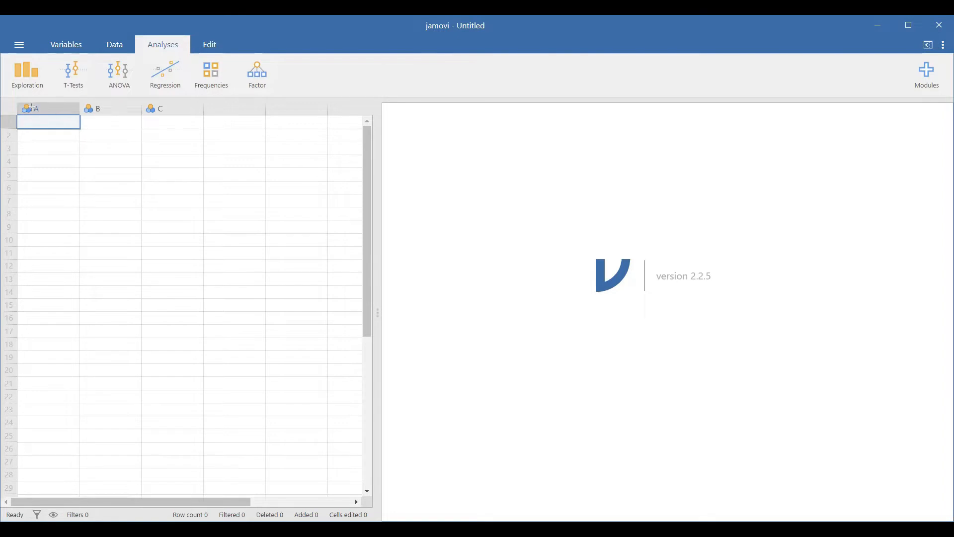
pyautogui.moveTo(16, 100); pyautogui.dragTo(368, 482)
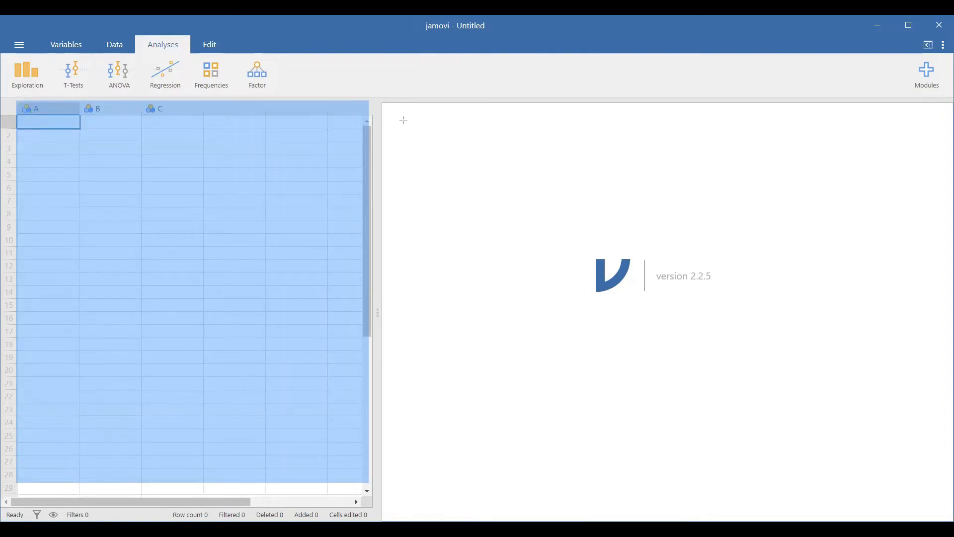
pyautogui.moveTo(403, 119); pyautogui.dragTo(913, 497)
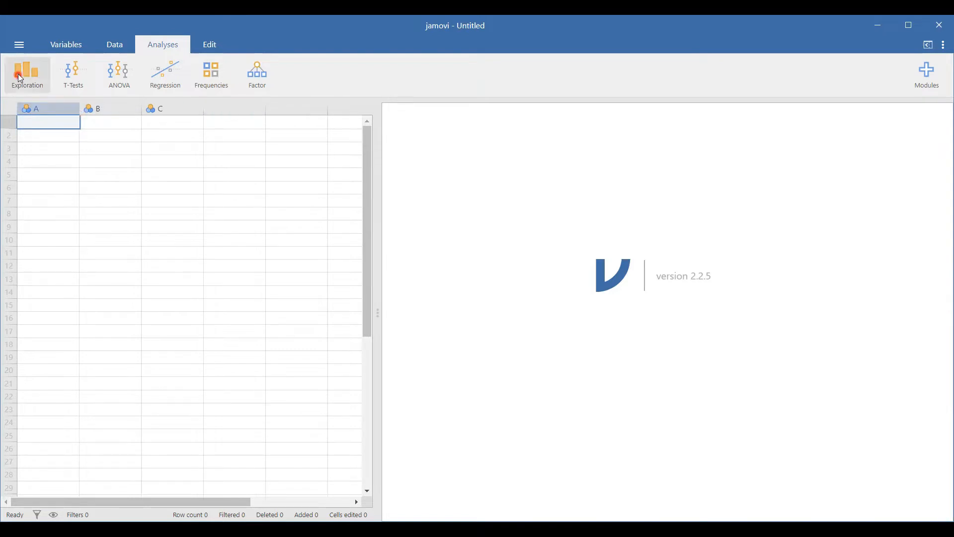
# Review the file options for opening from the Data Library, importing data and exporting results.
pyautogui.click(20, 47)
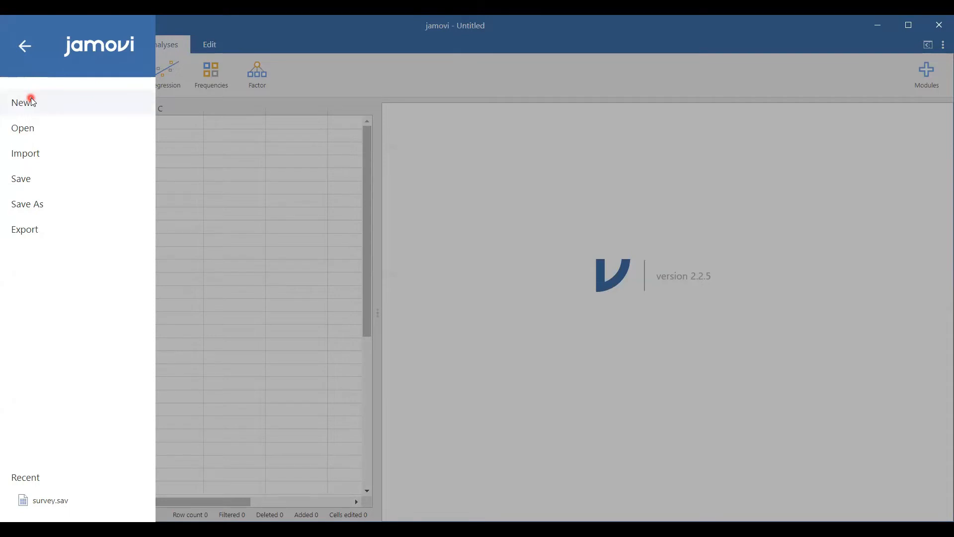
pyautogui.click(34, 129)
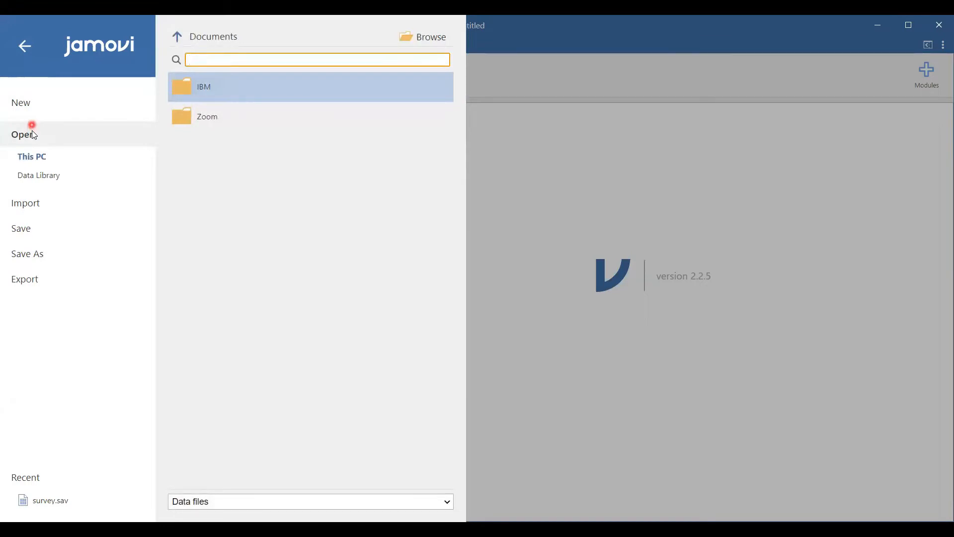
pyautogui.click(35, 176)
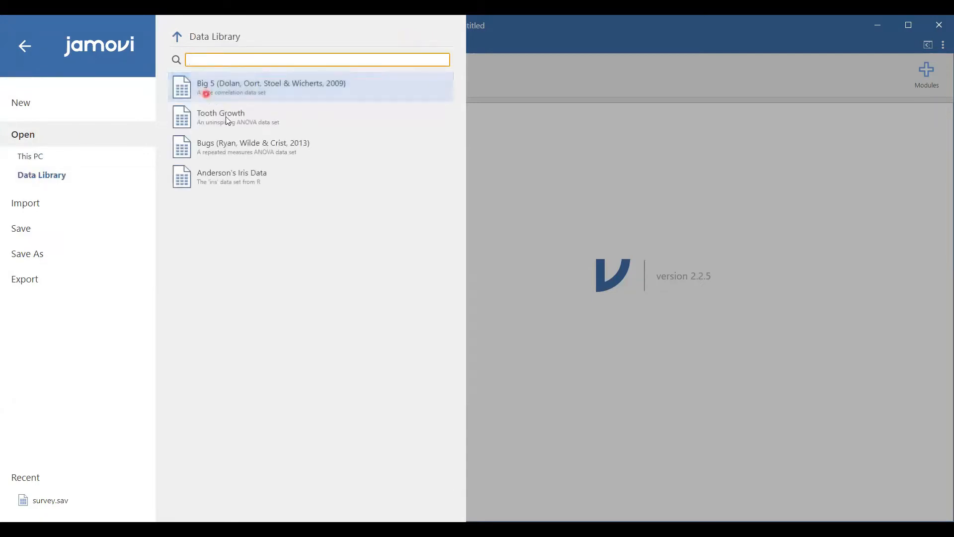
pyautogui.click(222, 159)
pyautogui.click(34, 203)
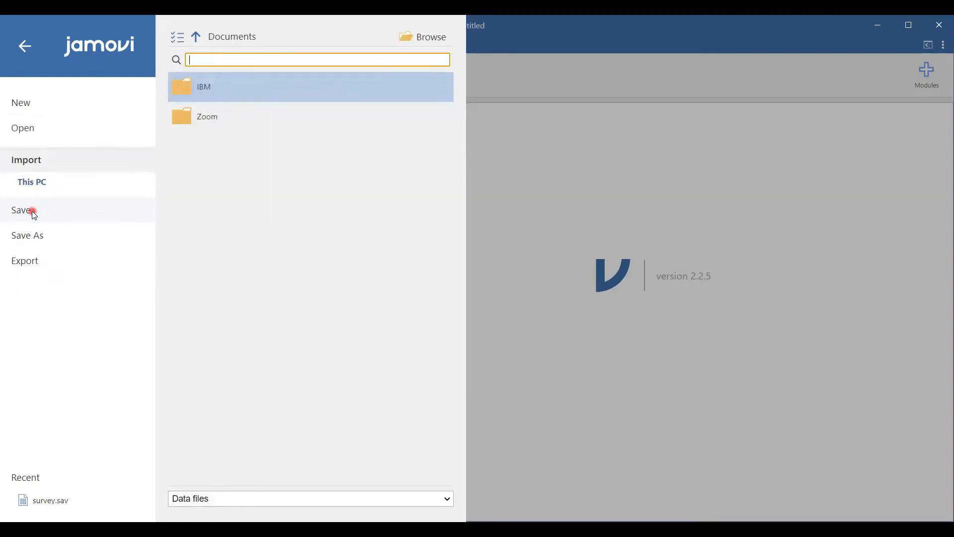
pyautogui.click(32, 268)
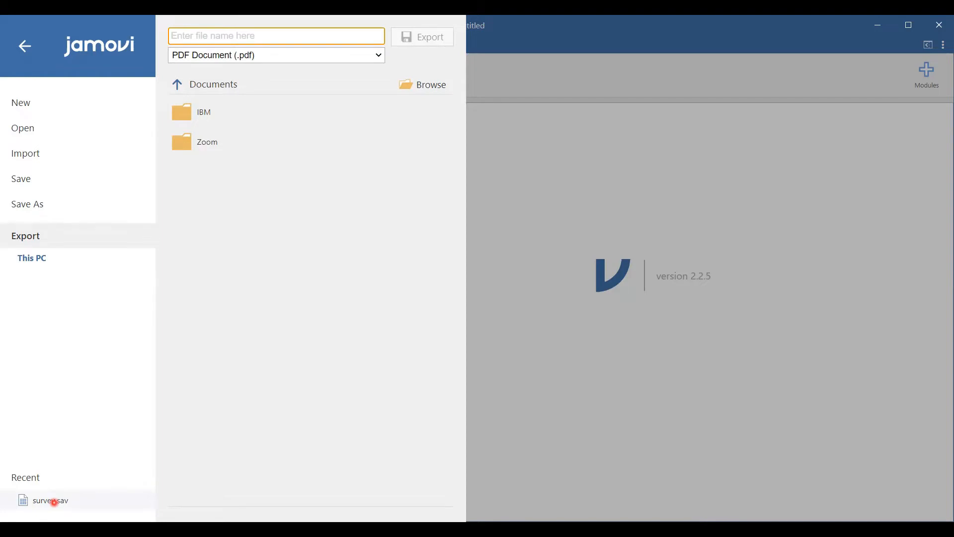
# Open the recently used survey.sav dataset and look over its rows, columns and row count.
pyautogui.click(32, 131)
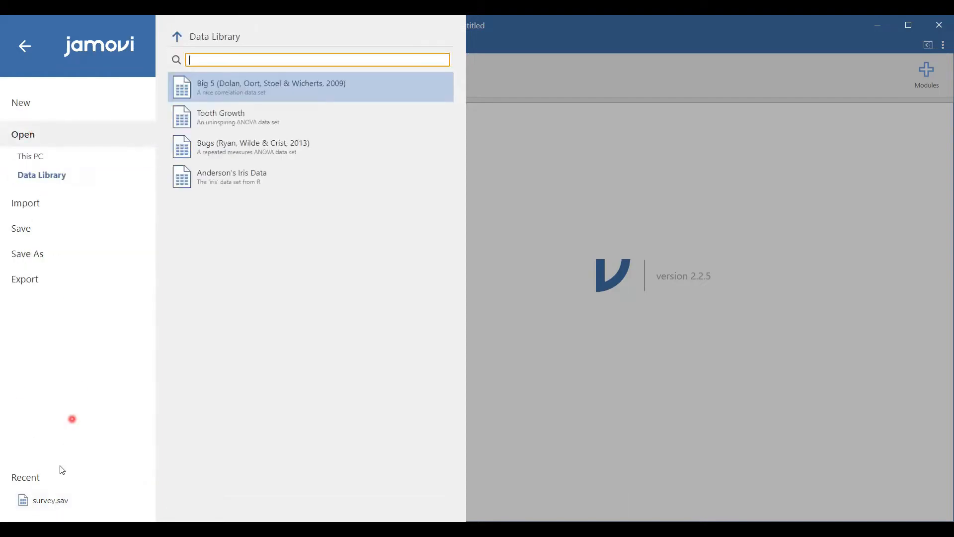
pyautogui.click(52, 499)
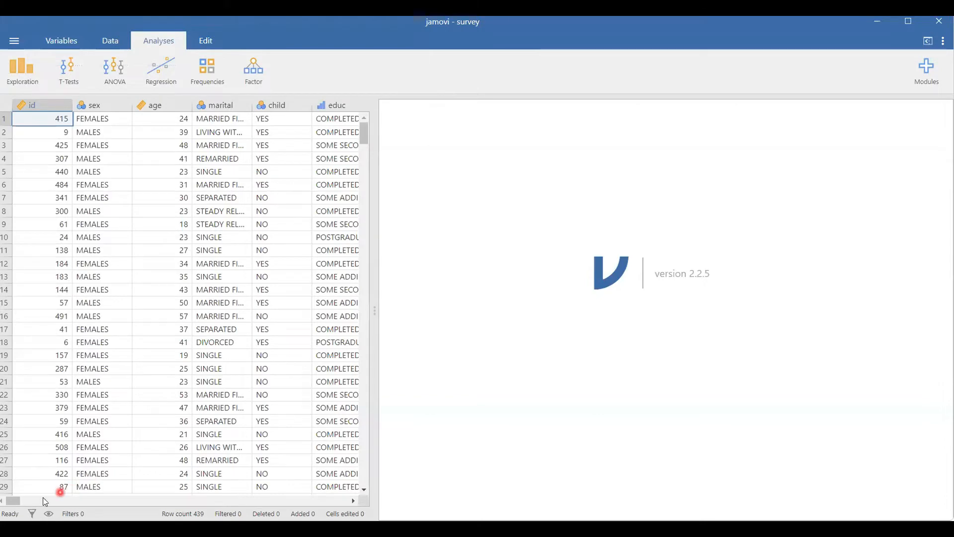
pyautogui.moveTo(13, 506)
pyautogui.mouseDown()
pyautogui.moveTo(327, 499)
pyautogui.moveTo(14, 500)
pyautogui.mouseUp()
pyautogui.moveTo(364, 142); pyautogui.dragTo(375, 237)
pyautogui.moveTo(371, 301); pyautogui.dragTo(343, 121)
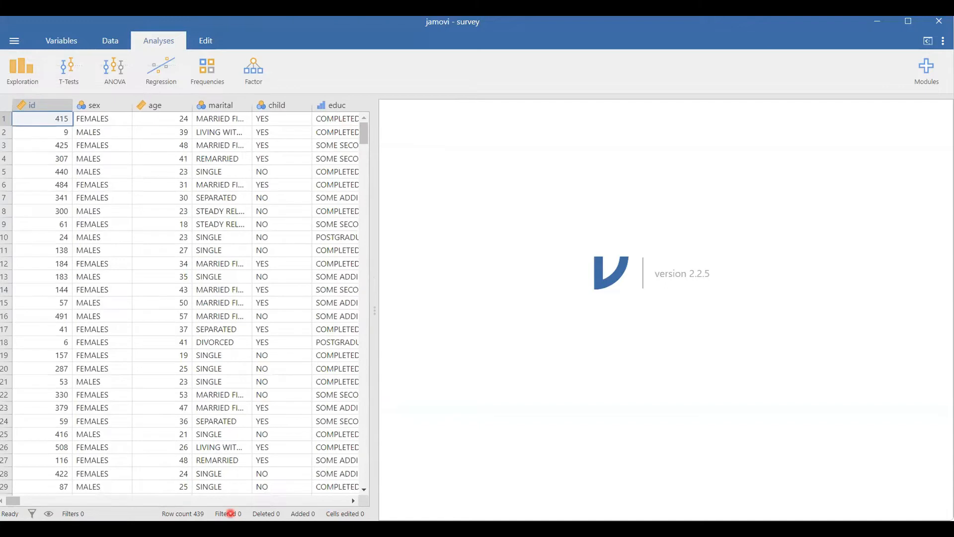
pyautogui.click(194, 517)
# Create a scatterplot with child on the X-axis and source on the Y-axis, and close its options.
pyautogui.click(30, 83)
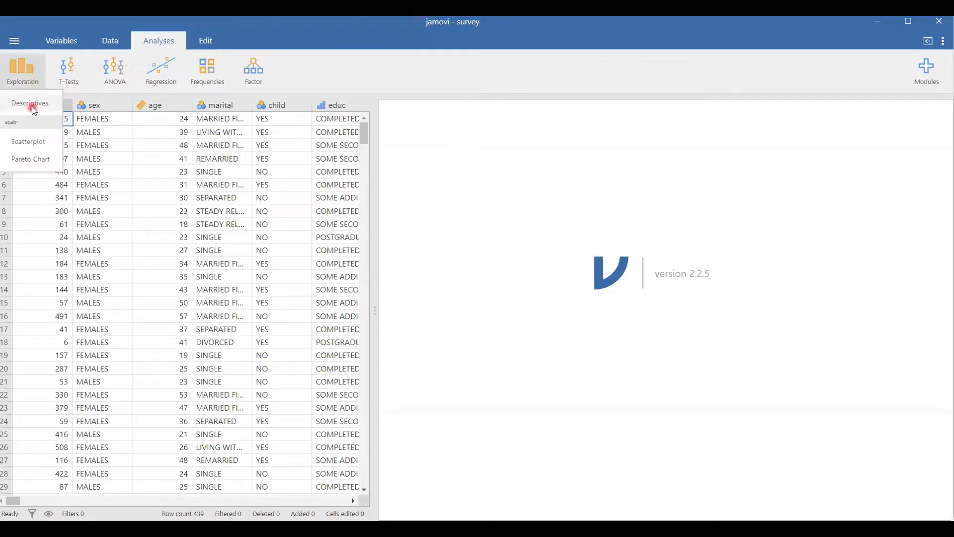
pyautogui.click(38, 144)
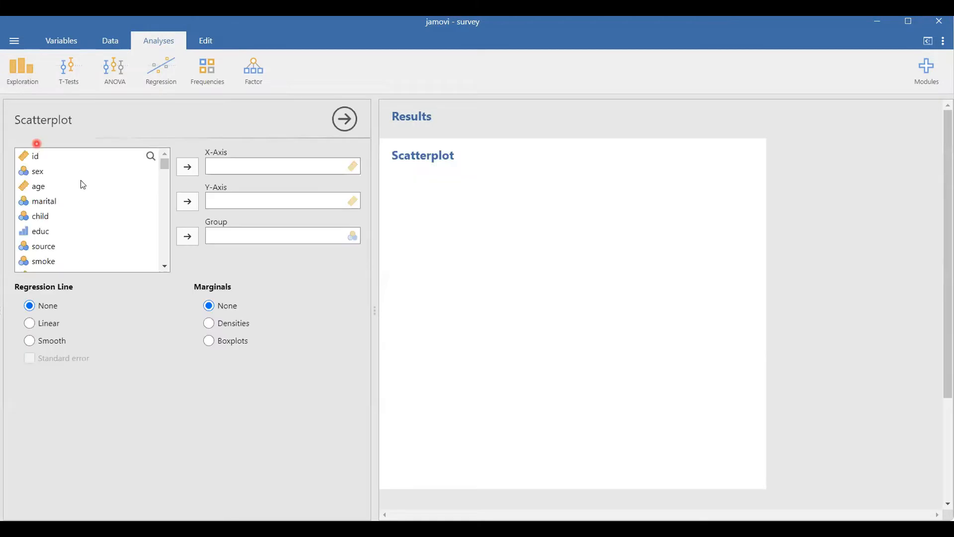
pyautogui.click(44, 217)
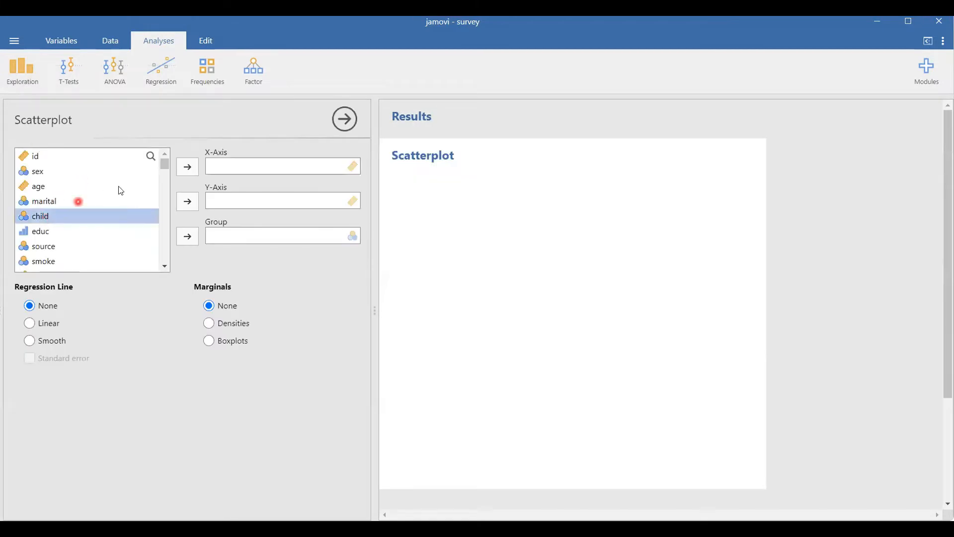
pyautogui.click(187, 166)
pyautogui.click(65, 236)
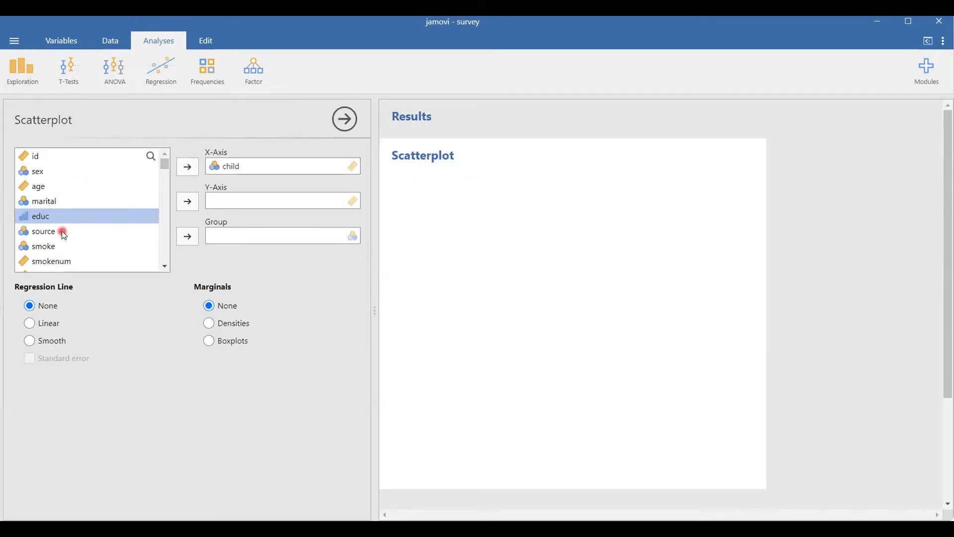
pyautogui.click(192, 165)
pyautogui.click(192, 199)
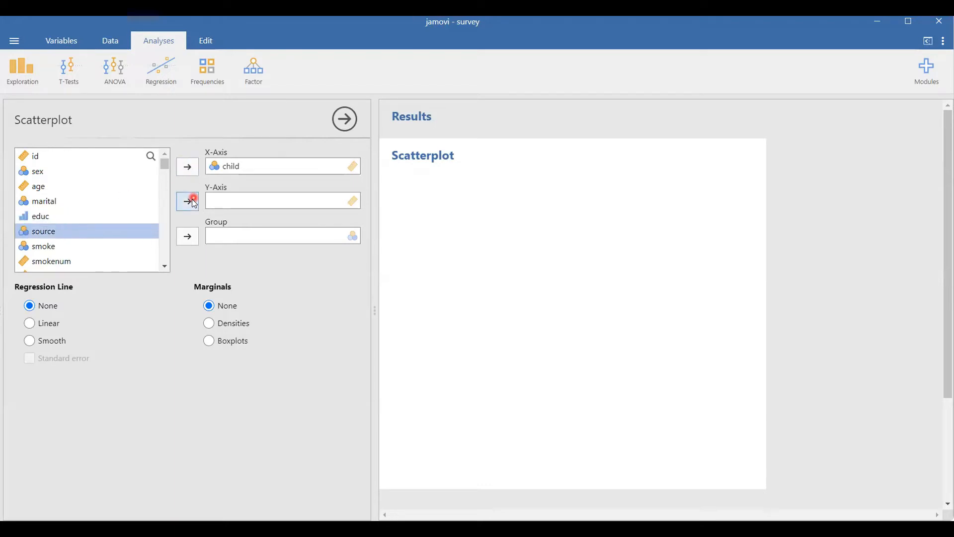
pyautogui.click(349, 120)
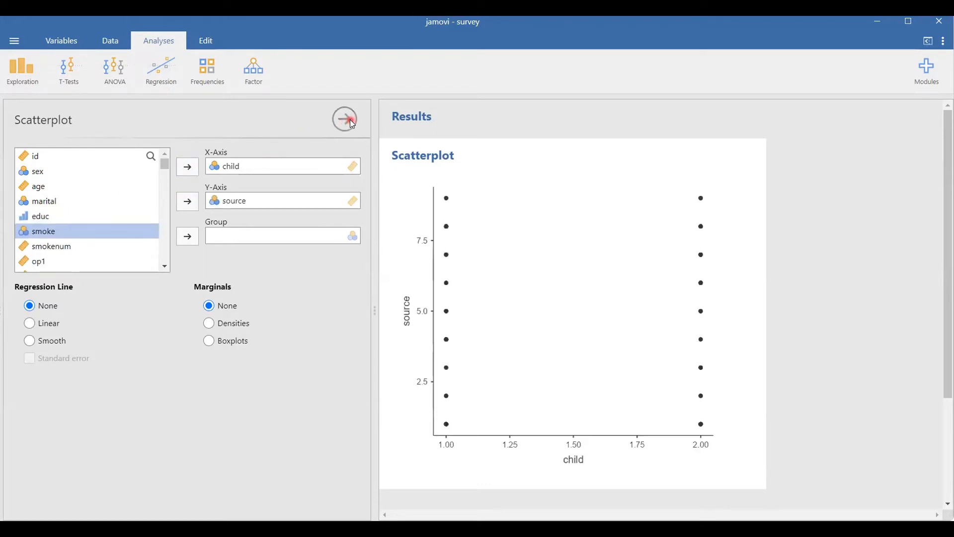
pyautogui.click(350, 120)
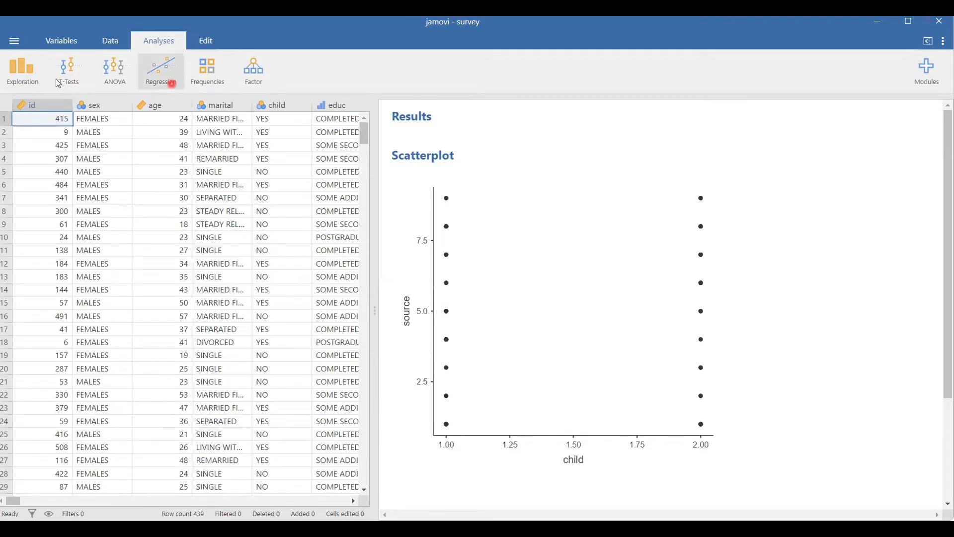
# Run a Descriptives analysis on the marital variable.
pyautogui.click(37, 78)
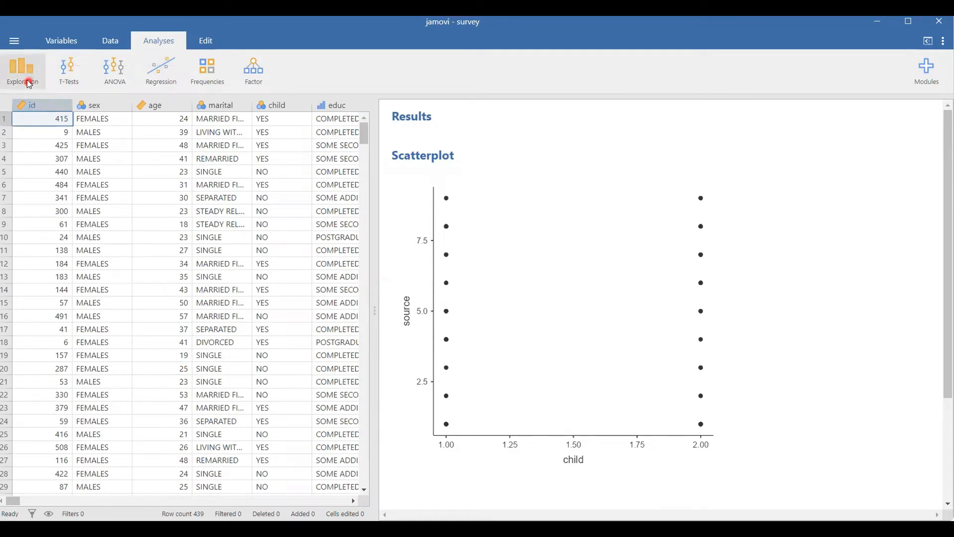
pyautogui.click(25, 80)
pyautogui.click(32, 103)
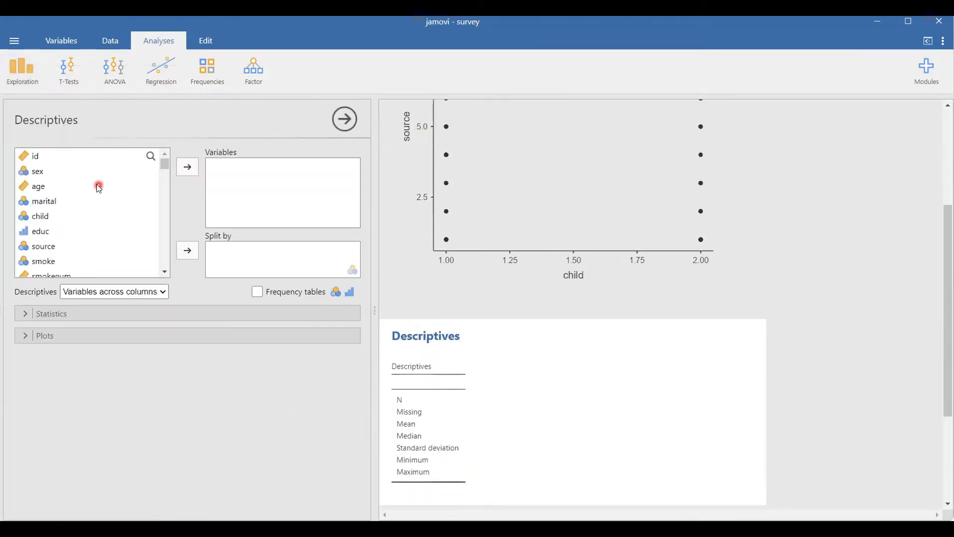
pyautogui.click(56, 200)
pyautogui.click(189, 169)
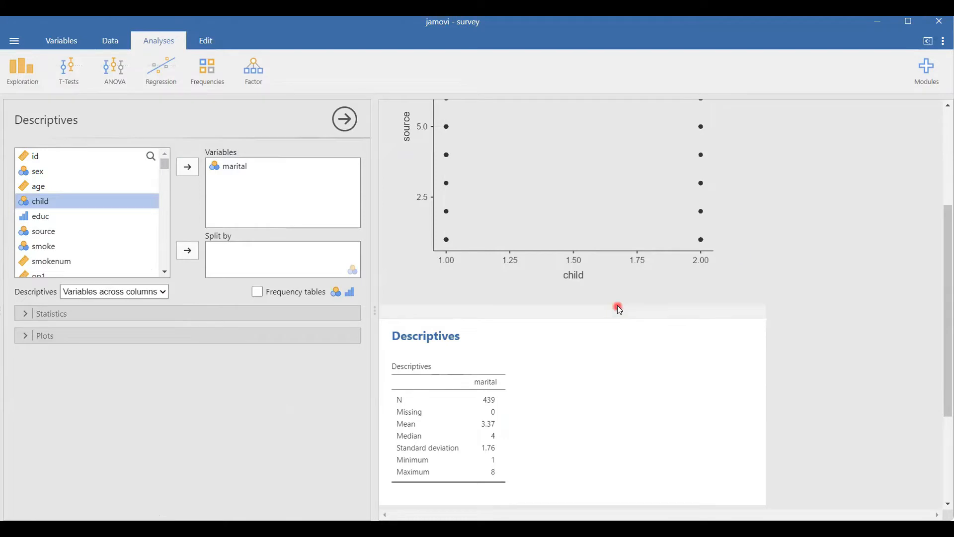
# Review the analyses available for exploration, t-tests, ANOVA, regression, frequencies and factor analysis.
pyautogui.click(33, 81)
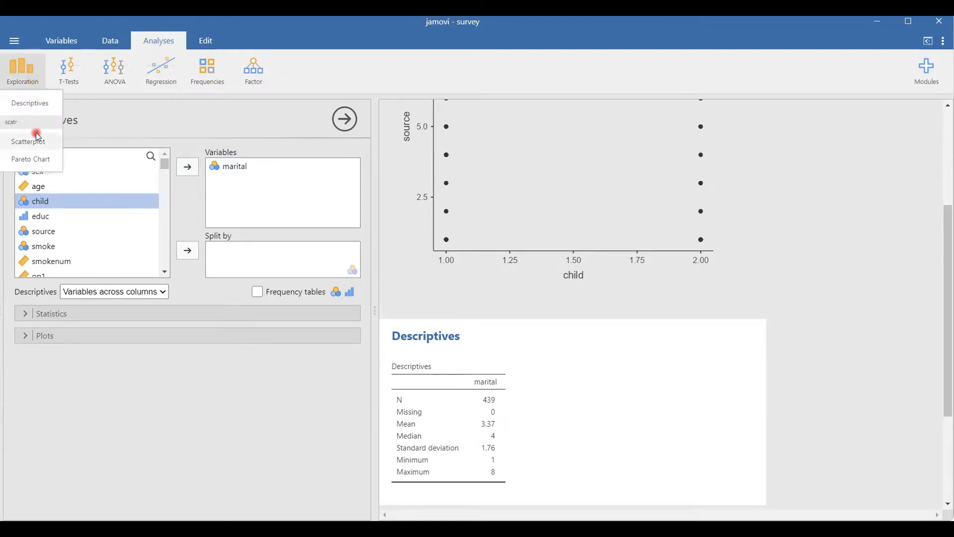
pyautogui.click(66, 81)
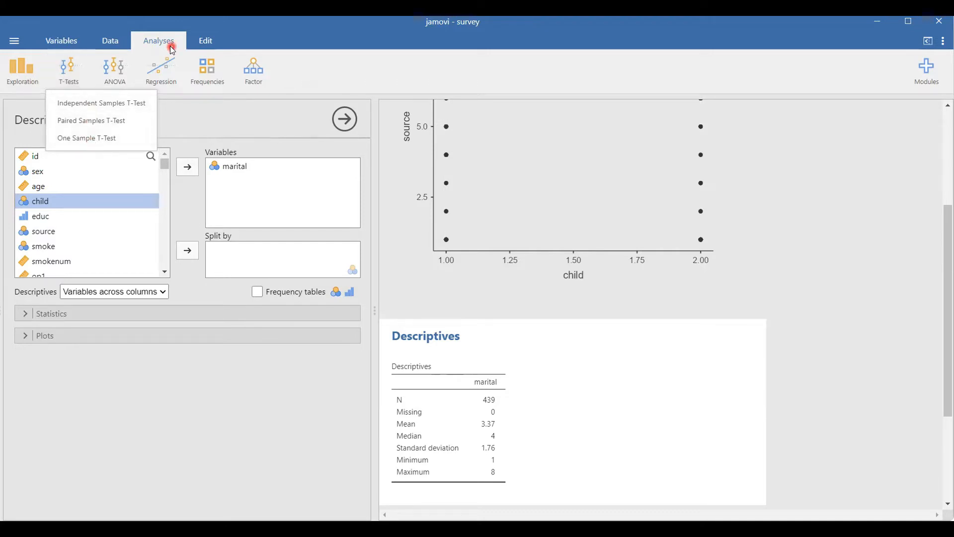
pyautogui.click(117, 75)
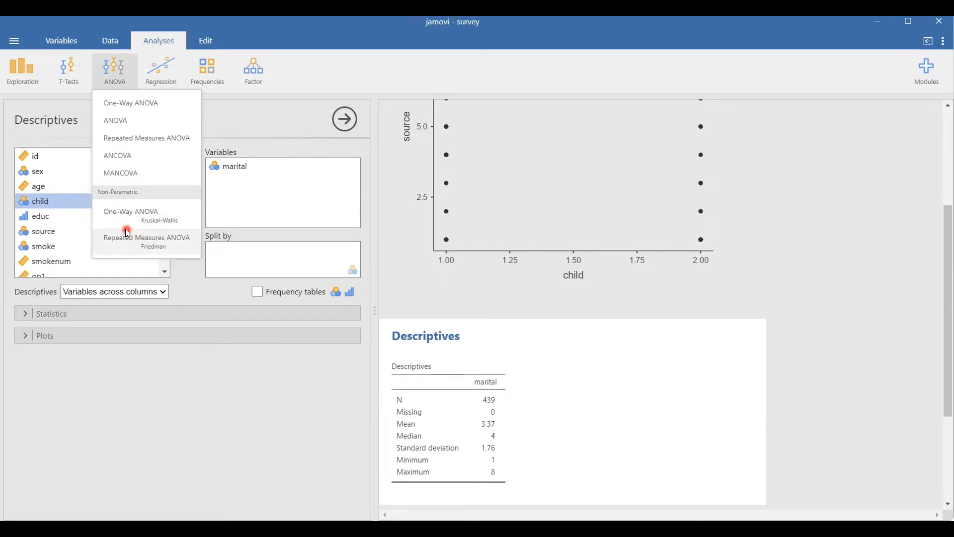
pyautogui.click(171, 75)
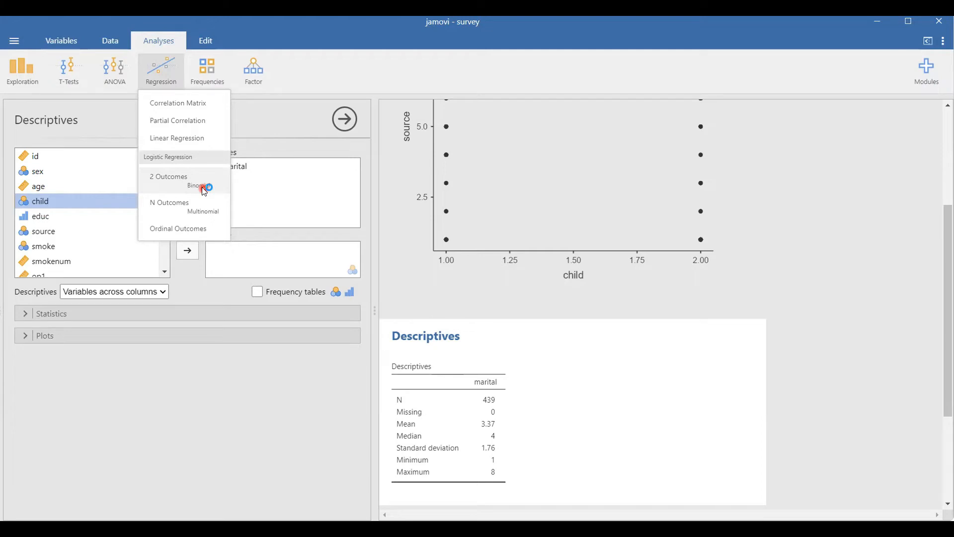
pyautogui.click(213, 82)
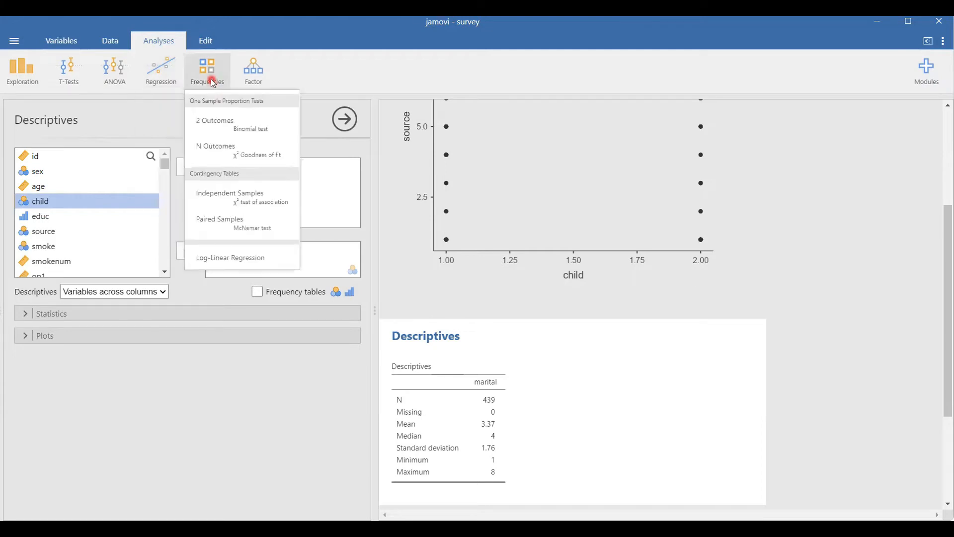
pyautogui.click(230, 166)
pyautogui.click(208, 79)
pyautogui.click(259, 75)
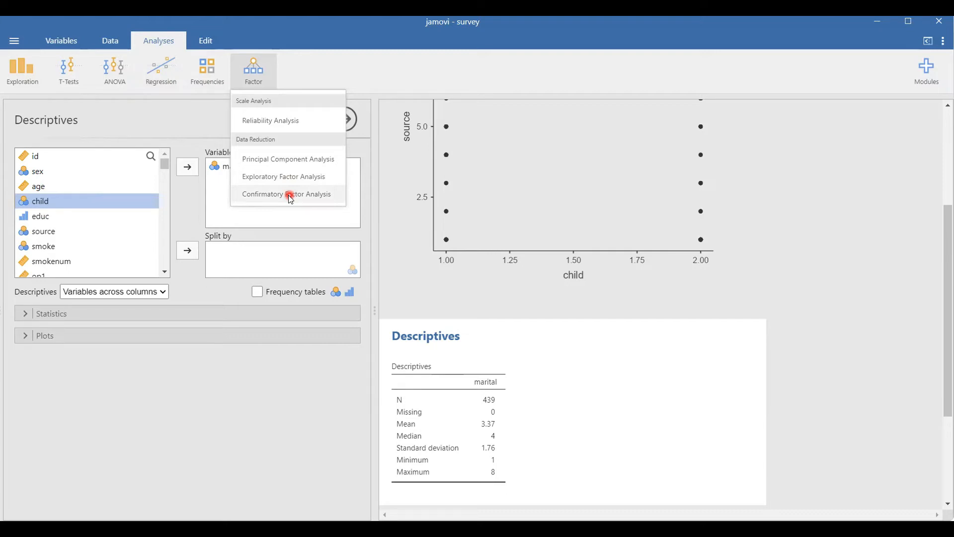
pyautogui.click(218, 361)
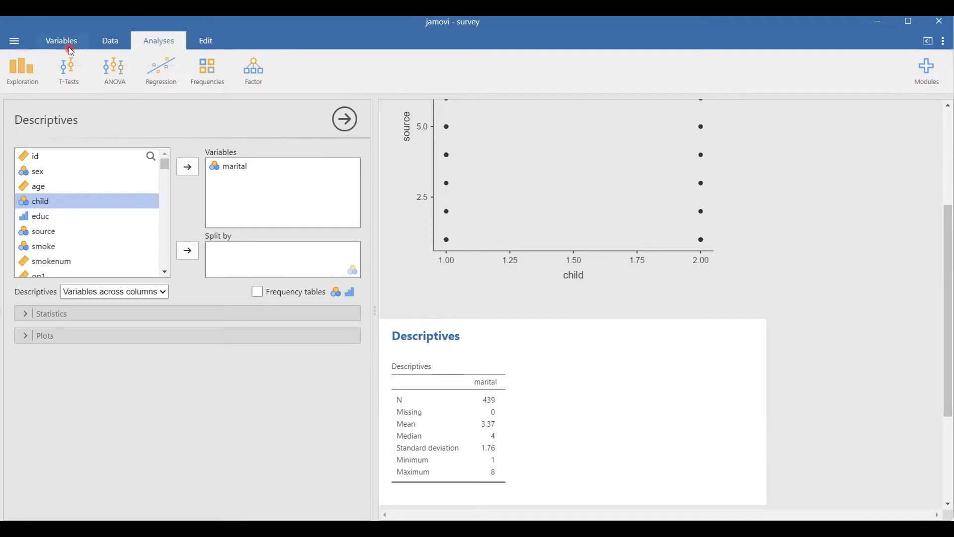
# Install the semlj - SEM module from the jamovi library.
pyautogui.click(928, 72)
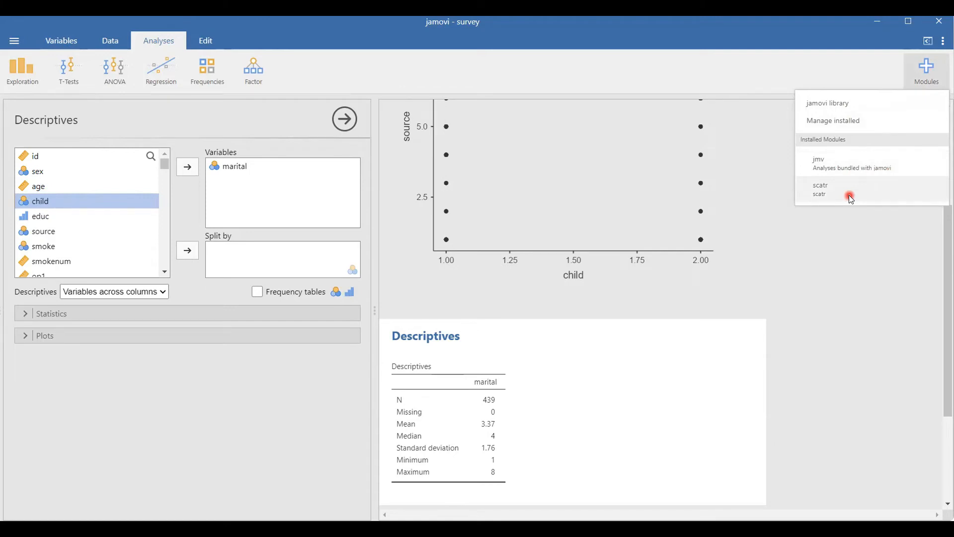
pyautogui.click(927, 78)
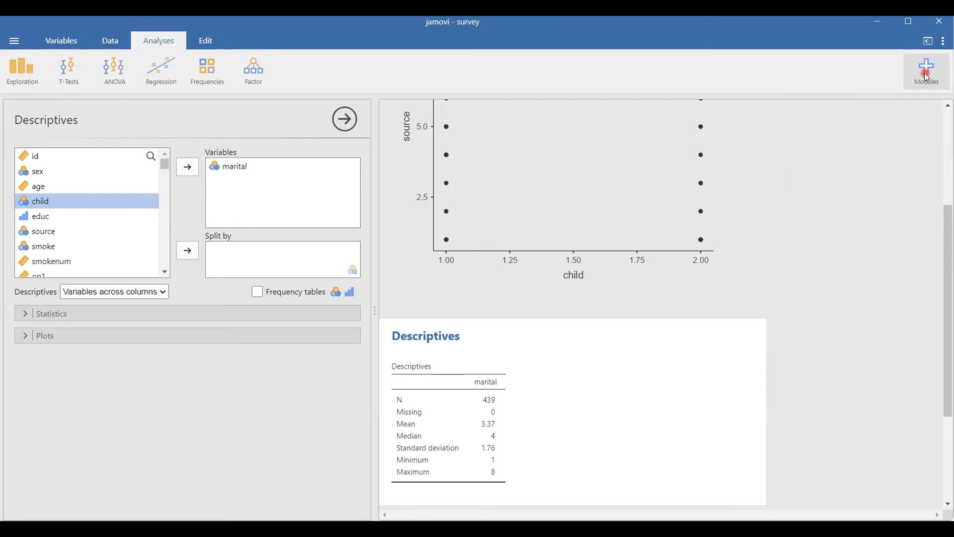
pyautogui.click(927, 78)
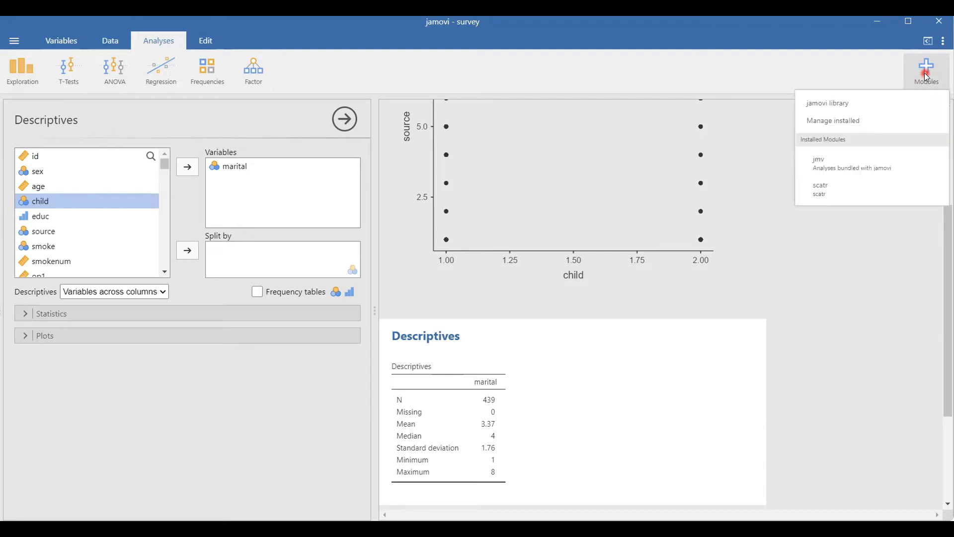
pyautogui.click(841, 105)
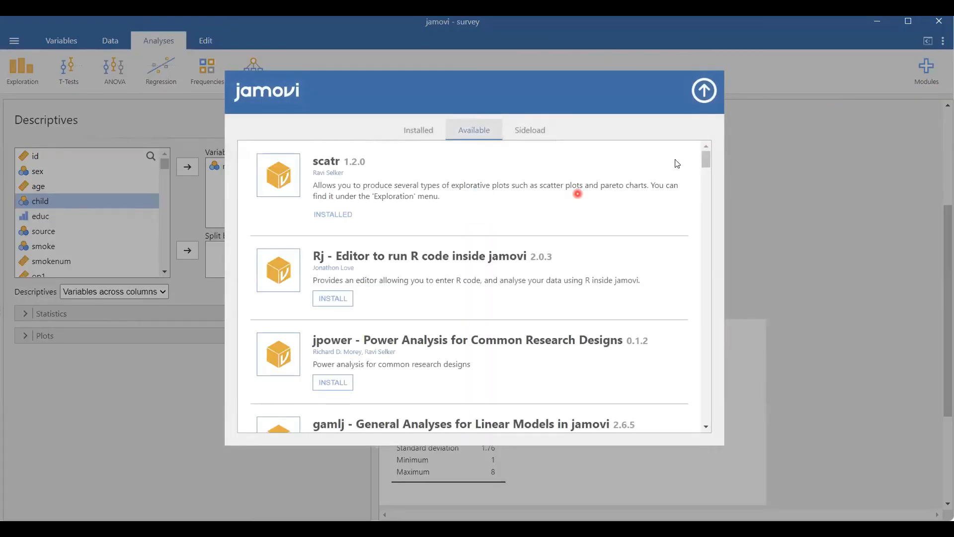
pyautogui.moveTo(706, 159)
pyautogui.mouseDown()
pyautogui.moveTo(713, 428)
pyautogui.moveTo(695, 161)
pyautogui.moveTo(696, 175)
pyautogui.mouseUp()
pyautogui.click(464, 250)
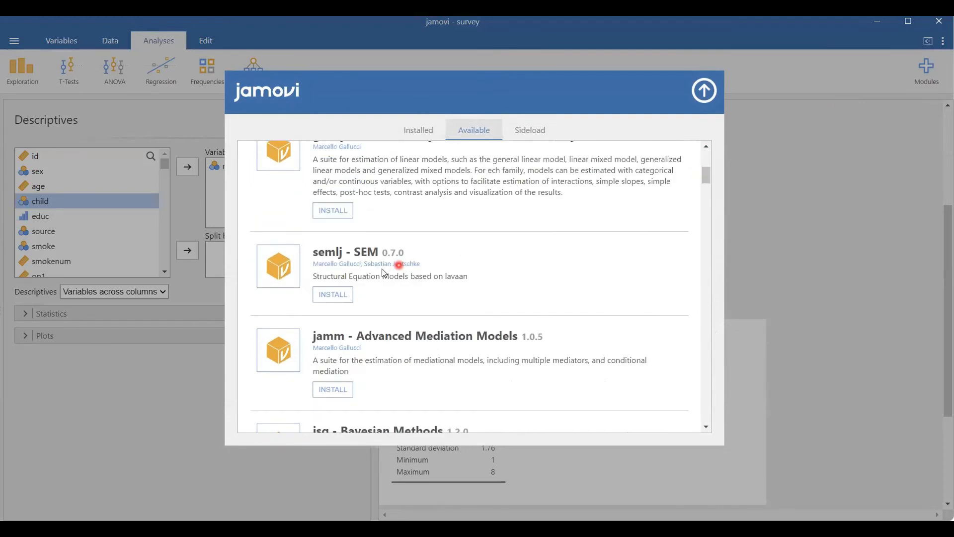
pyautogui.click(341, 296)
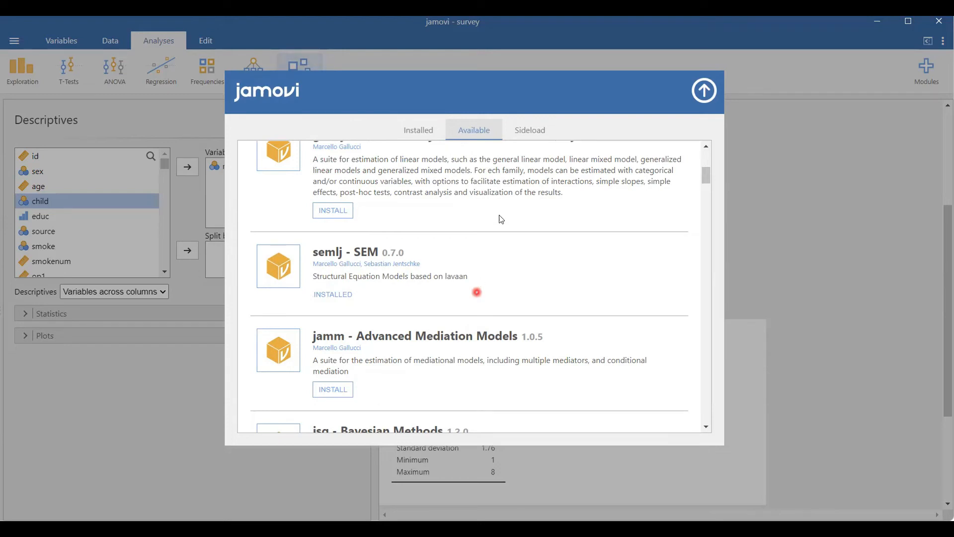
# Review the list of installed modules and the option to sideload a module.
pyautogui.click(402, 131)
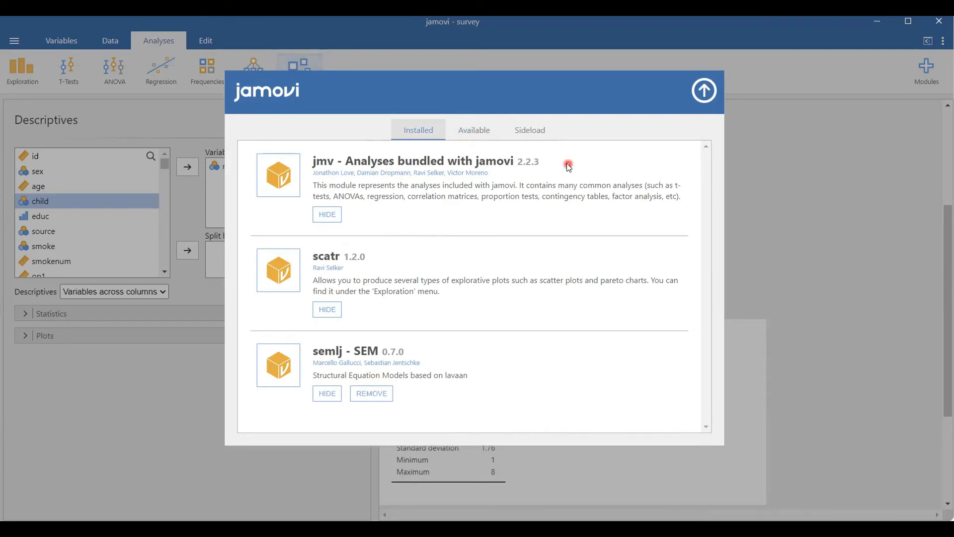
pyautogui.click(533, 134)
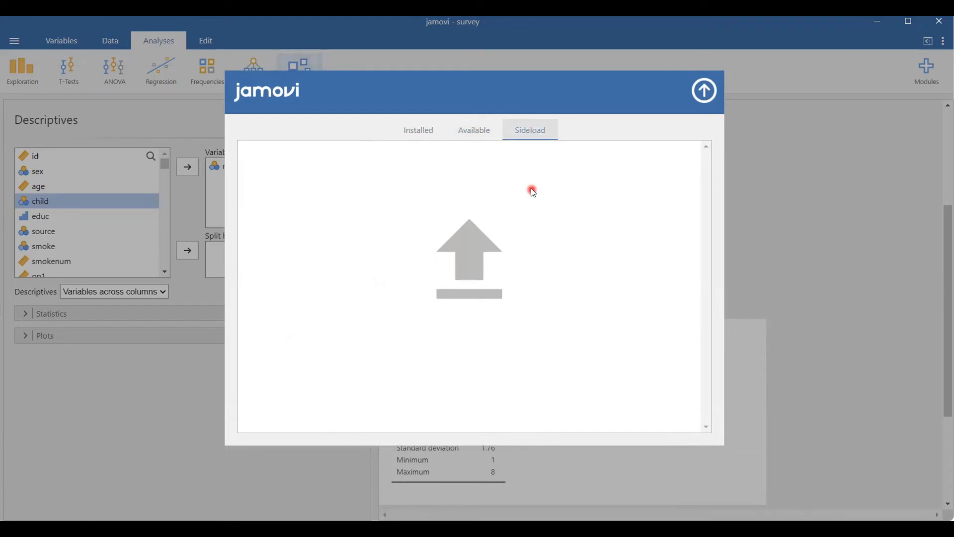
# Close the module library and review the text formatting, paragraph, formula and style tools for annotating the results.
pyautogui.click(704, 94)
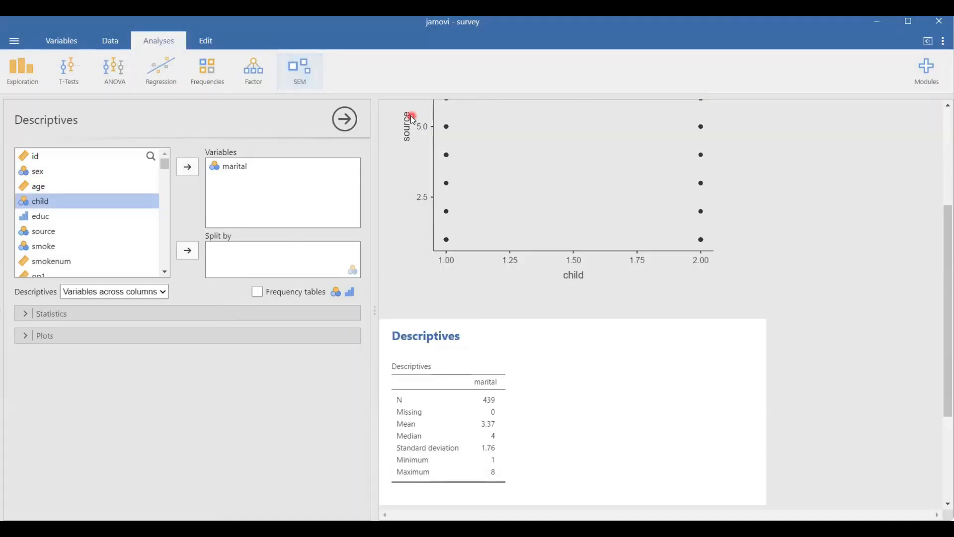
pyautogui.click(208, 42)
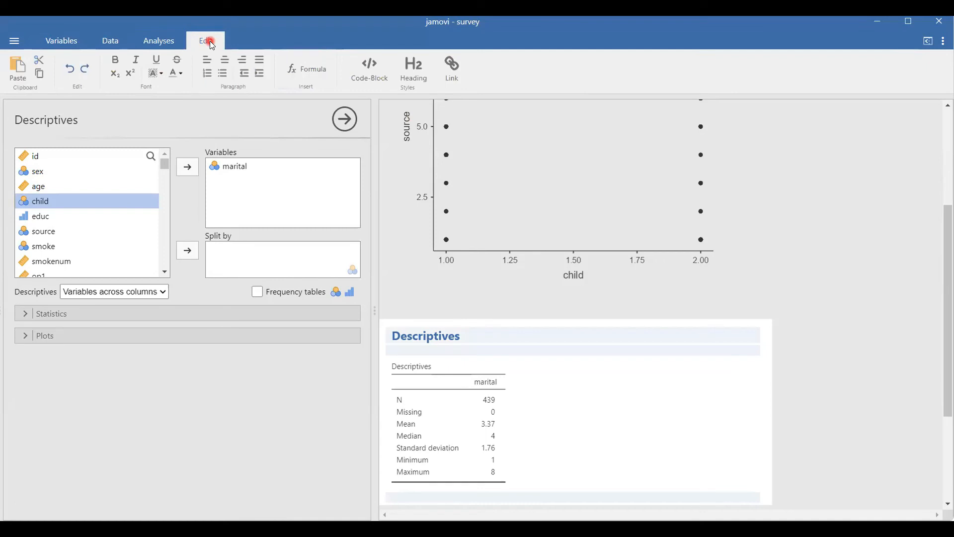
pyautogui.click(422, 80)
pyautogui.click(178, 75)
# Review the data view's options for inserting or appending variables and rows and for filtering rows.
pyautogui.click(117, 43)
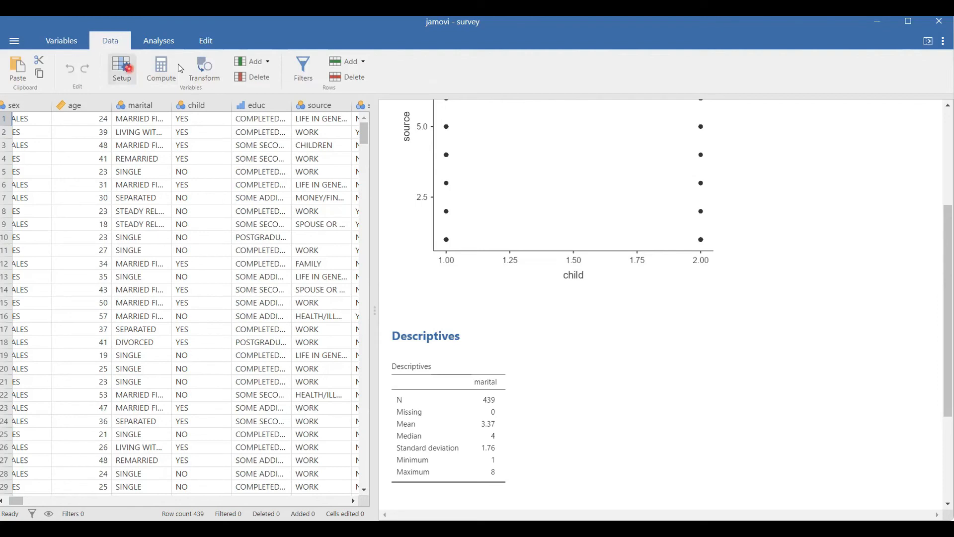
pyautogui.click(267, 62)
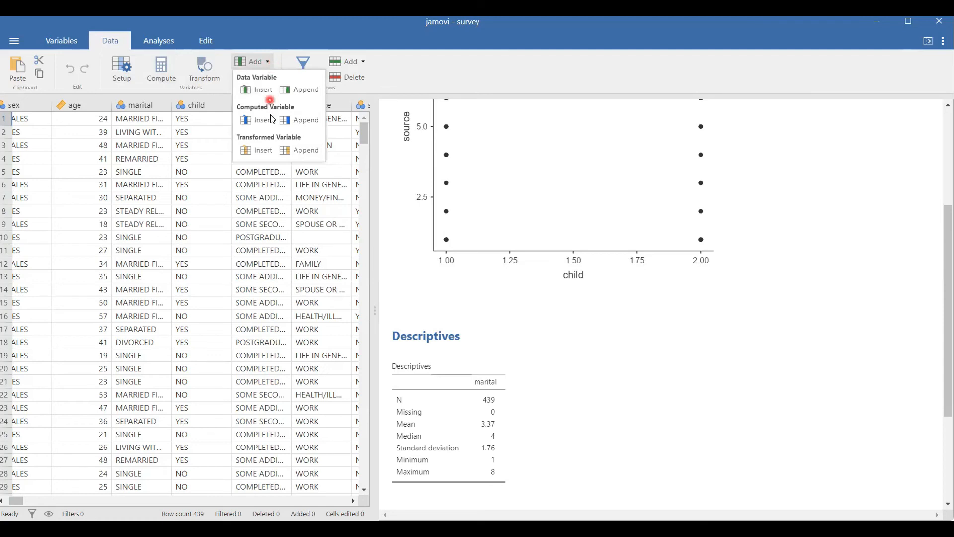
pyautogui.click(350, 62)
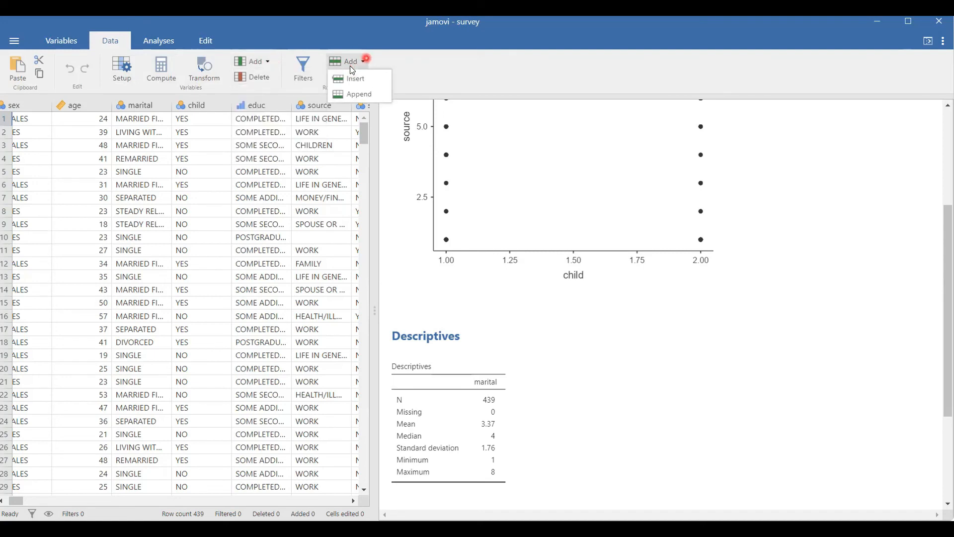
pyautogui.click(422, 85)
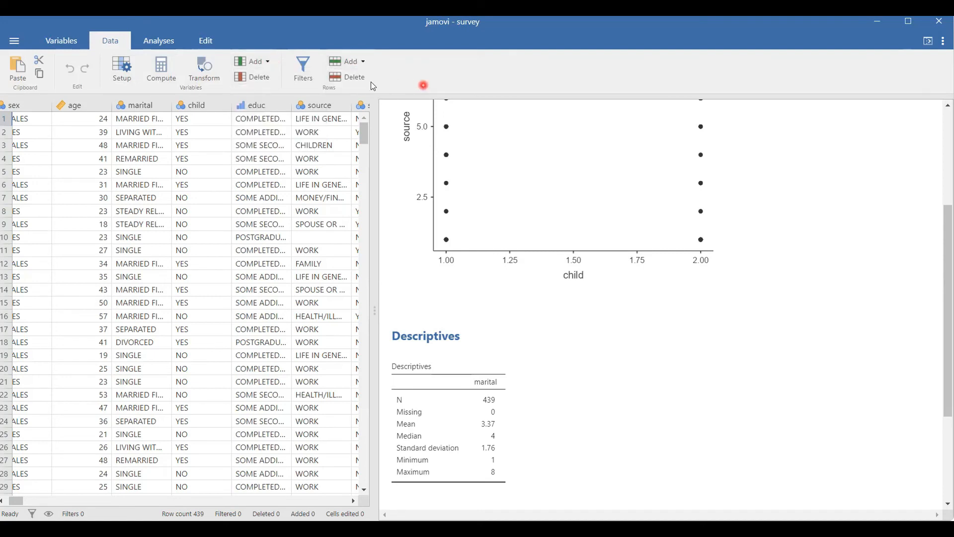
pyautogui.click(304, 73)
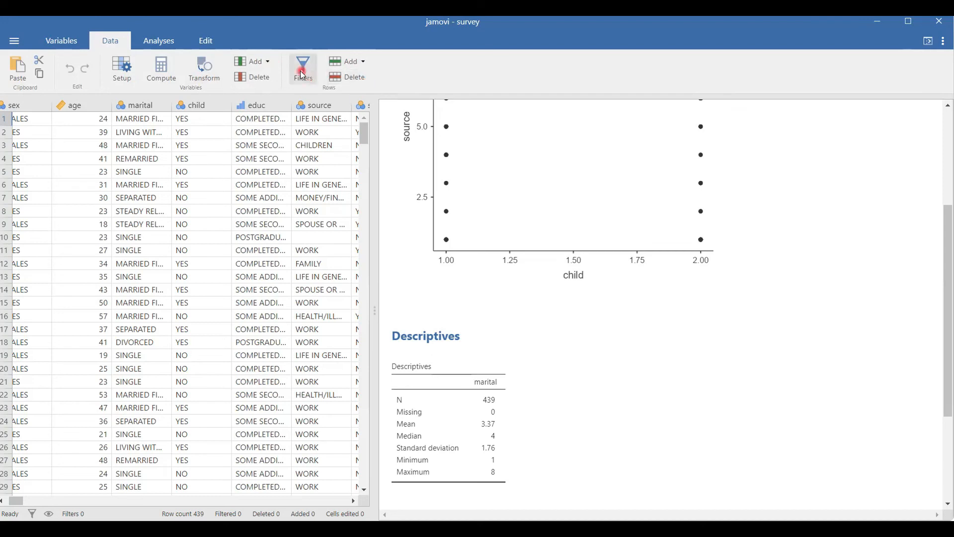
# Look through the dataset's full list of variables and their descriptions.
pyautogui.click(50, 41)
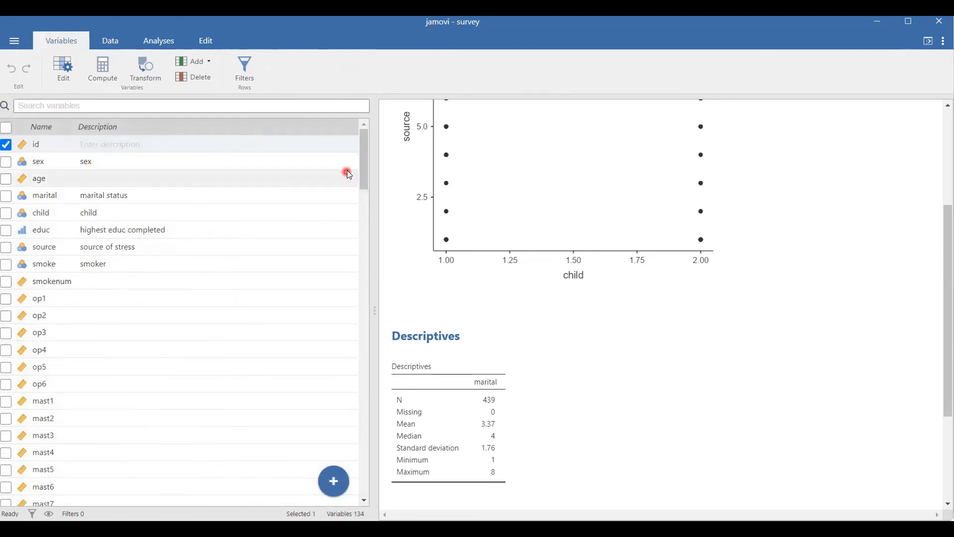
pyautogui.moveTo(368, 180); pyautogui.dragTo(374, 388)
pyautogui.moveTo(373, 437); pyautogui.dragTo(334, 146)
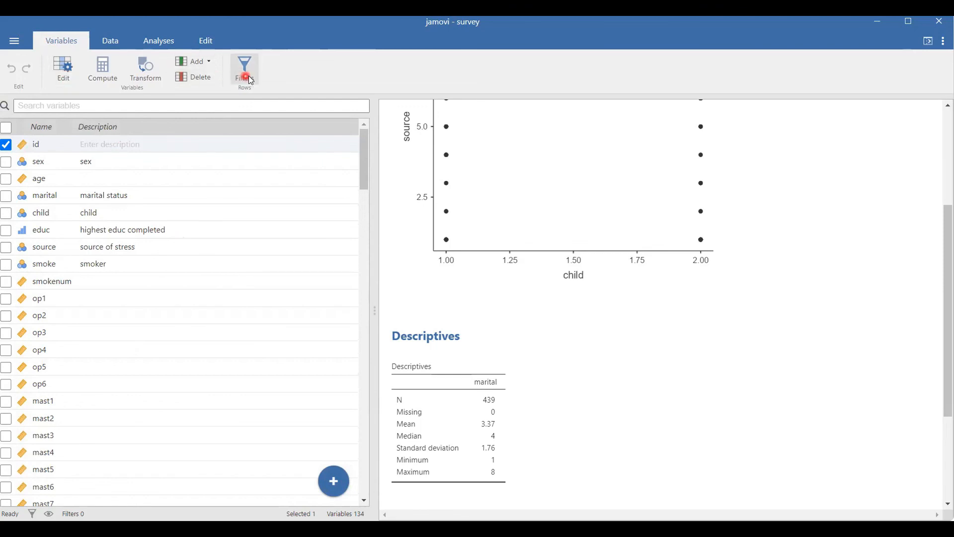
# Return to the results annotation tools and review the application settings, including the available p-value formats.
pyautogui.click(204, 42)
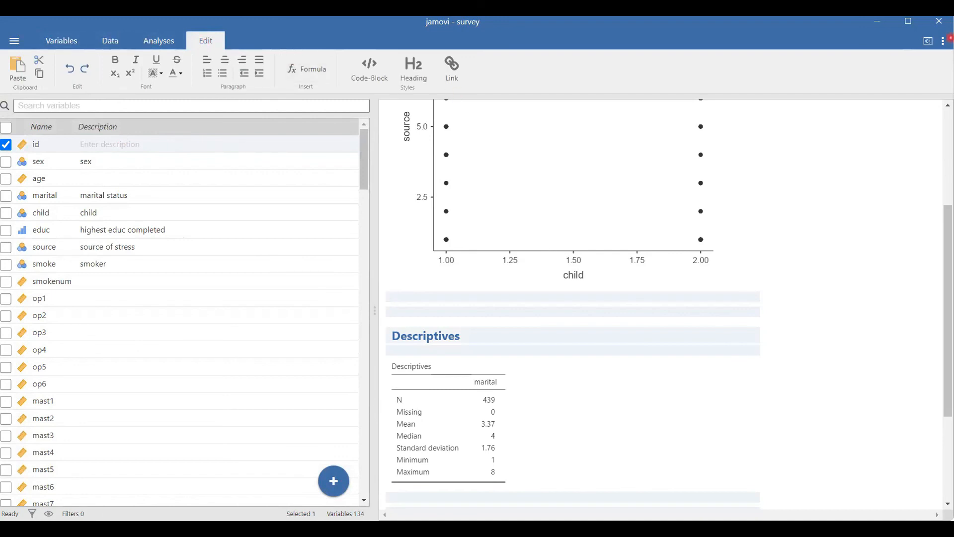
pyautogui.click(942, 41)
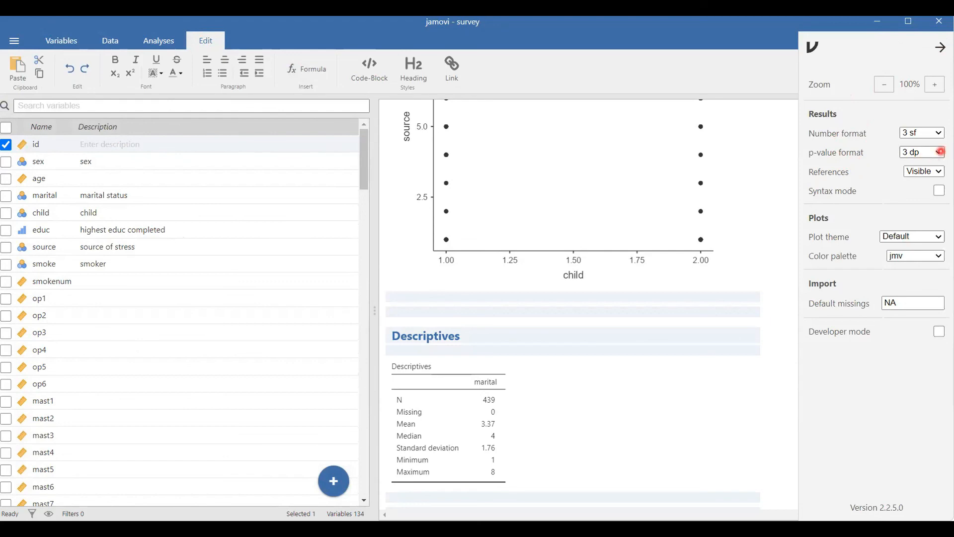
pyautogui.click(940, 152)
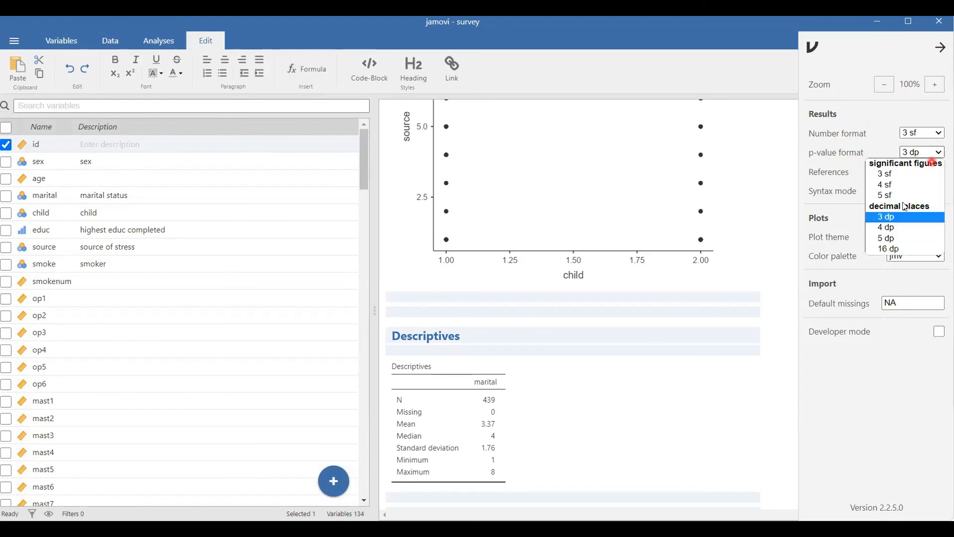
pyautogui.click(874, 120)
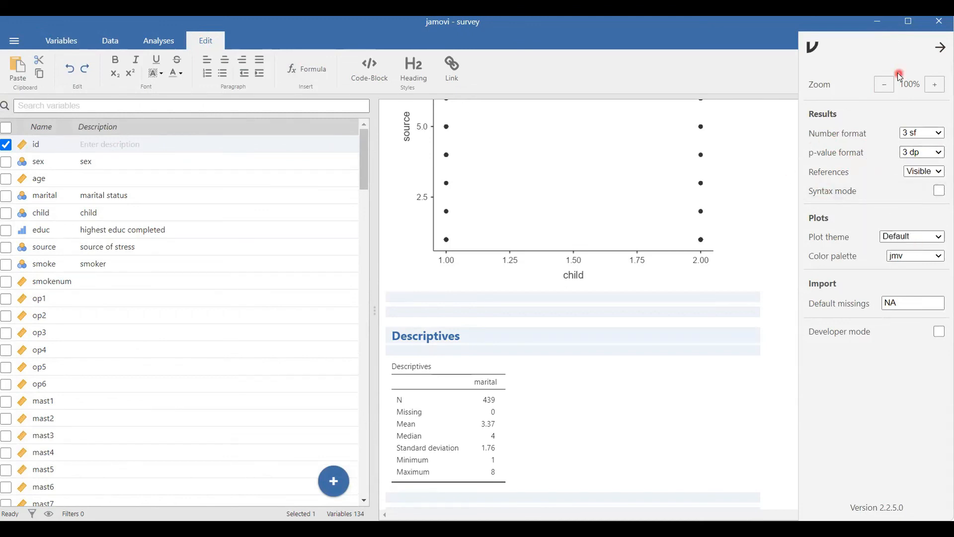
pyautogui.click(940, 48)
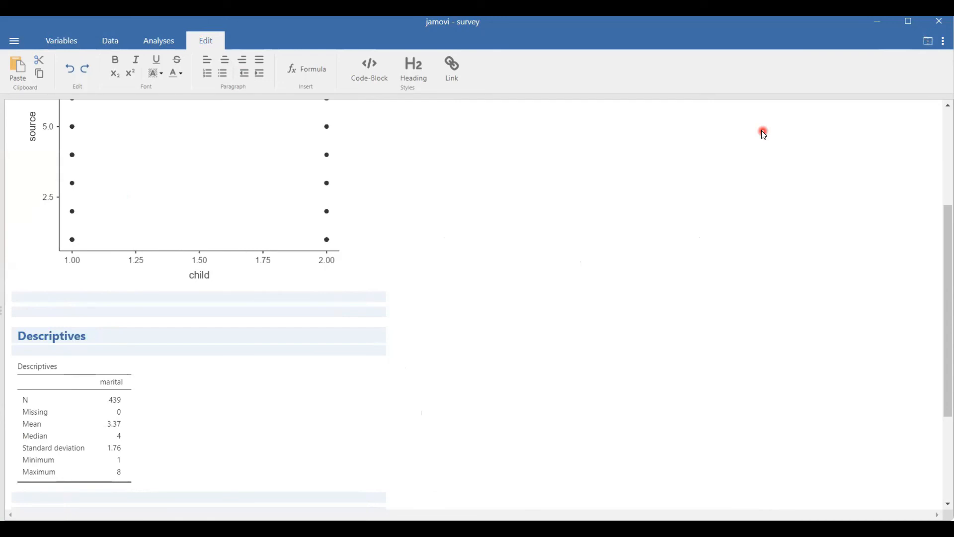
# Restore the variable list beside the results and widen its pane slightly.
pyautogui.click(928, 42)
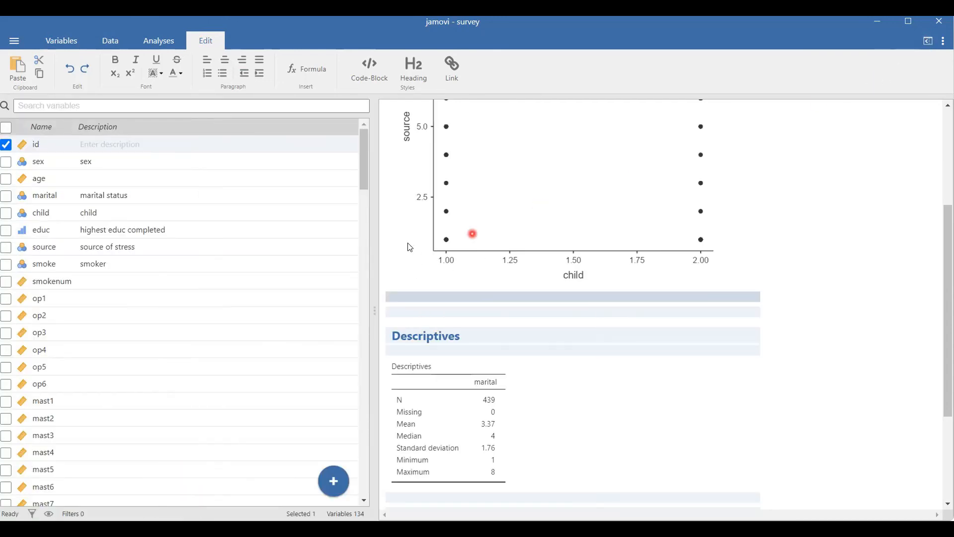
pyautogui.moveTo(374, 246); pyautogui.dragTo(279, 262)
pyautogui.moveTo(202, 273); pyautogui.dragTo(405, 261)
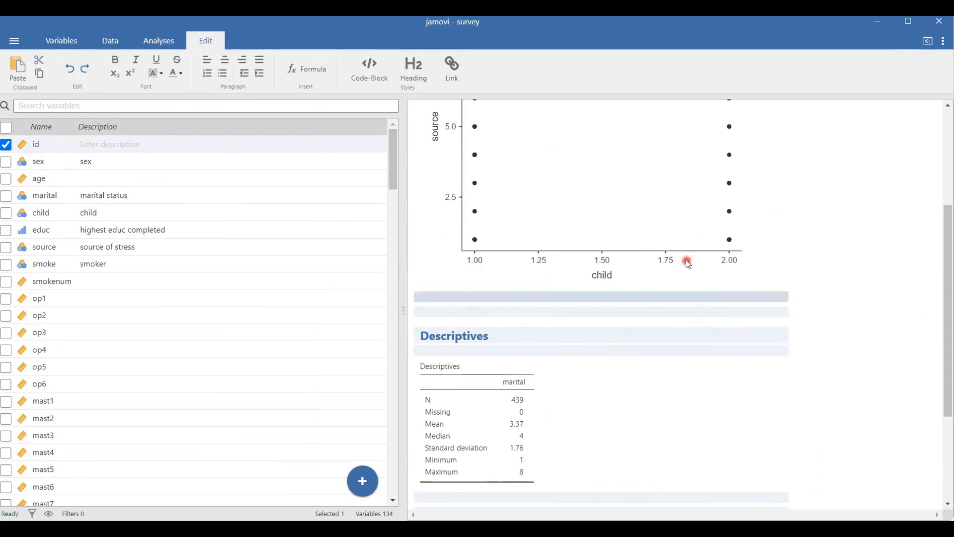